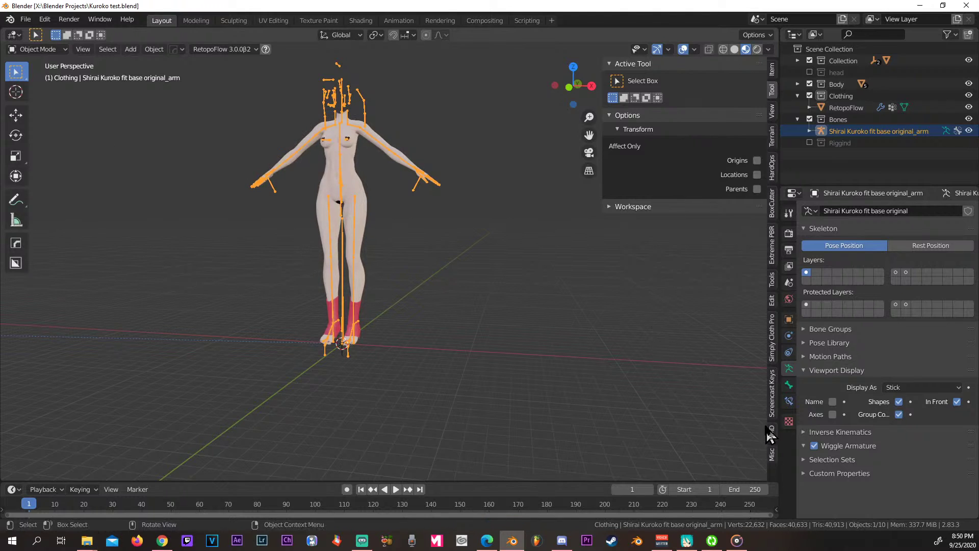
# Show the MMD tools sidebar panel and unhide the character's head and hair collection
pyautogui.click(770, 432)
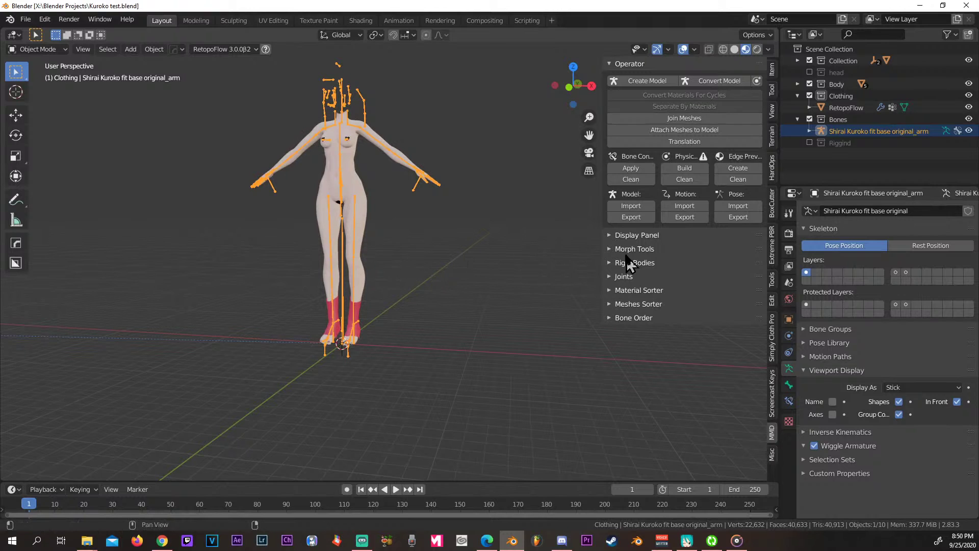
pyautogui.click(810, 73)
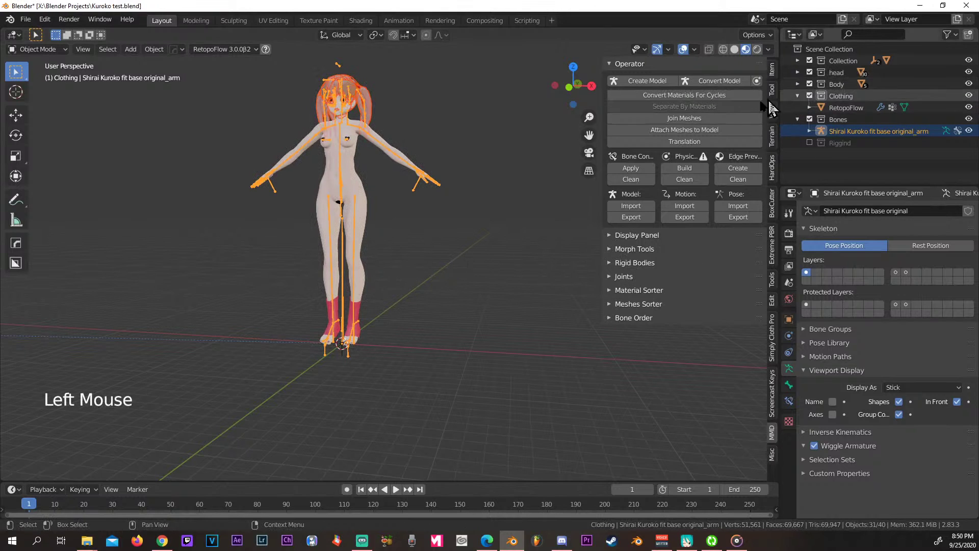
pyautogui.moveTo(503, 208); pyautogui.dragTo(461, 230, button='middle')
pyautogui.click(448, 227)
pyautogui.click(518, 222)
pyautogui.click(497, 235)
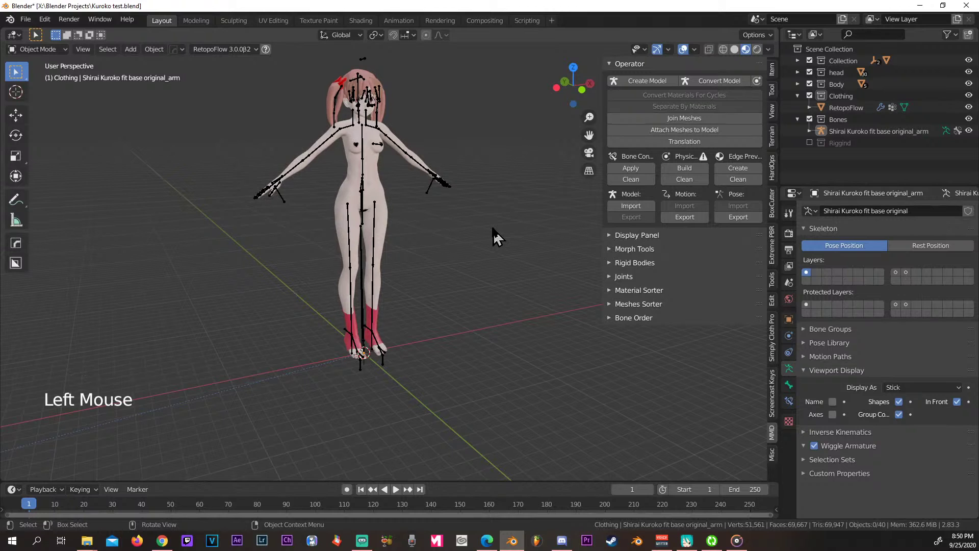
# Orbit around the full T-posed character to check it from the side, then clear the selection
pyautogui.press('a')
pyautogui.moveTo(494, 236); pyautogui.dragTo(469, 232, button='middle')
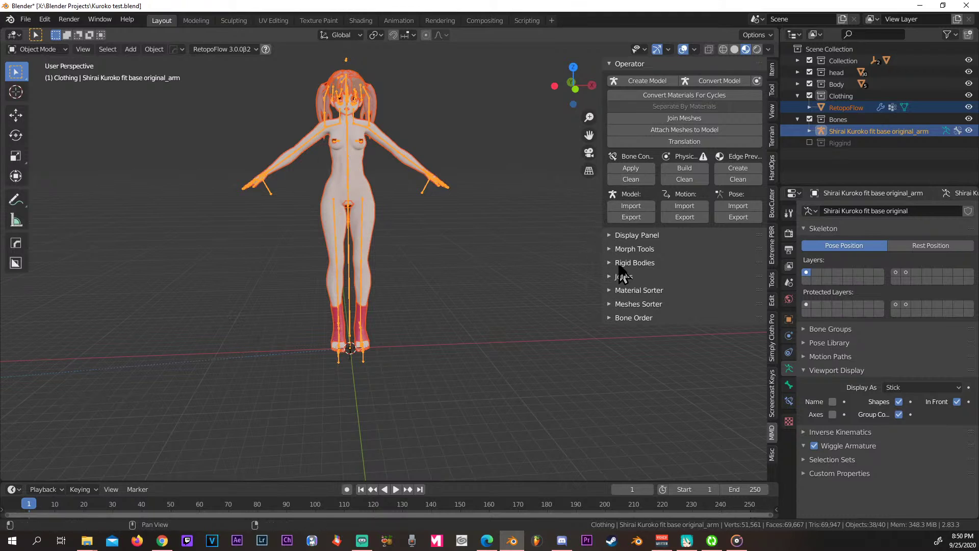
pyautogui.click(498, 247)
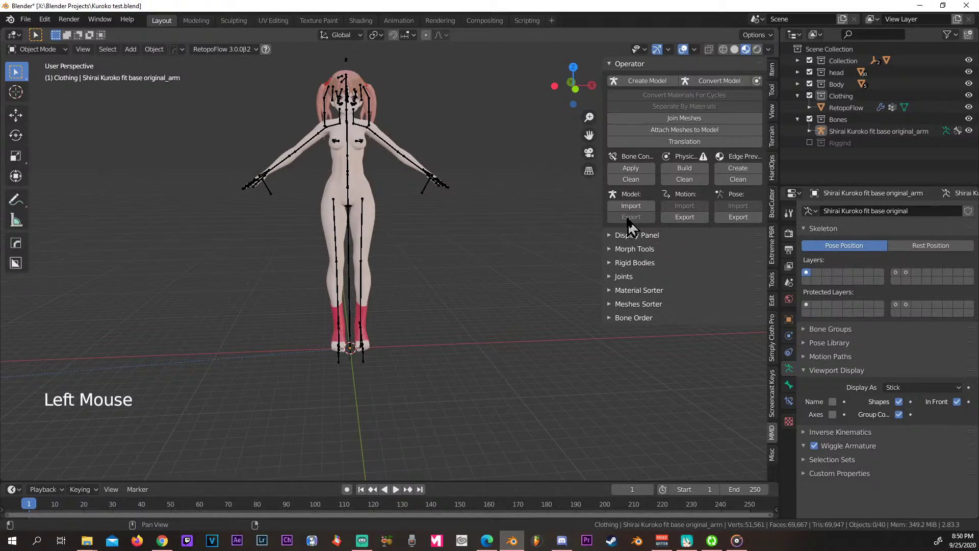
pyautogui.click(470, 225)
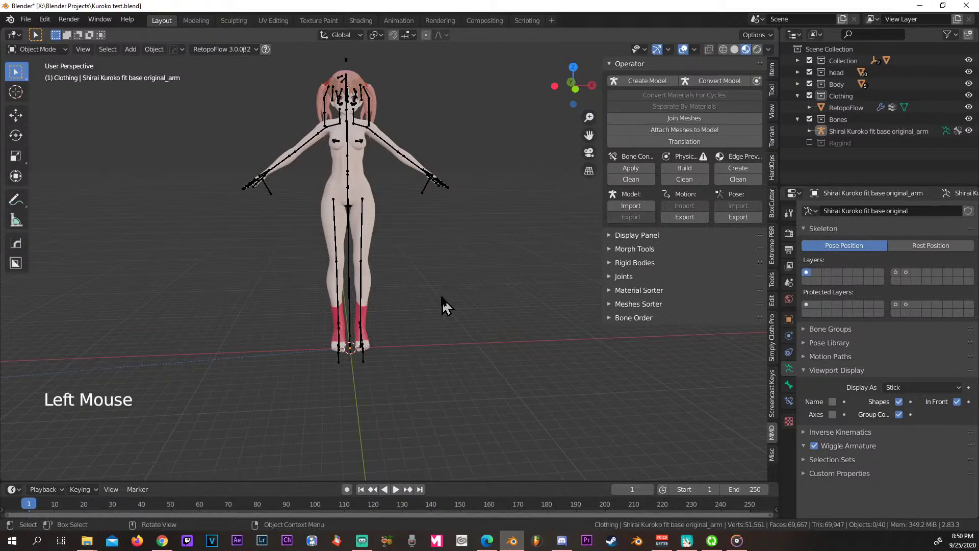
pyautogui.doubleClick(492, 313)
pyautogui.tripleClick(525, 236)
pyautogui.doubleClick(475, 240)
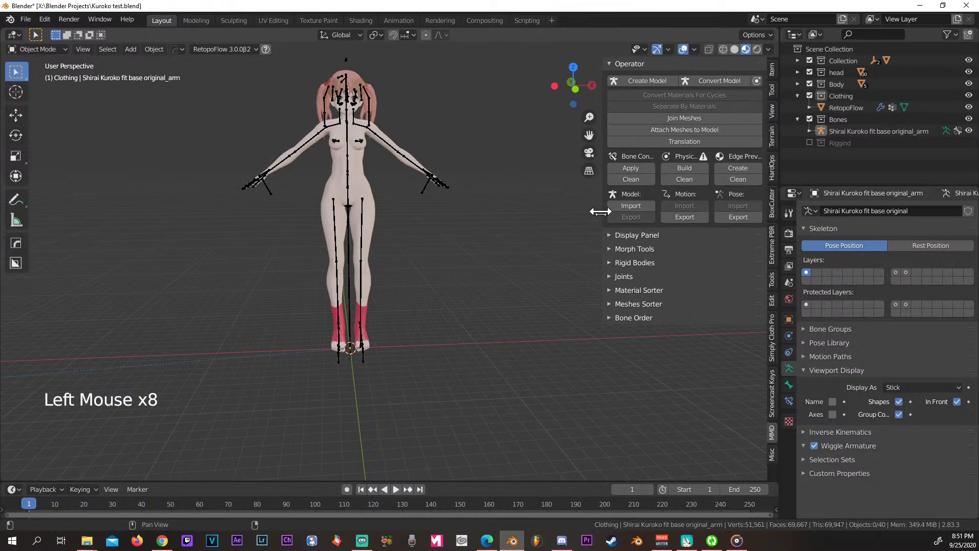
# Select the 005_Body mesh and all other objects, then open the PMX model export dialog
pyautogui.click(360, 195)
pyautogui.press('a')
pyautogui.press('s')
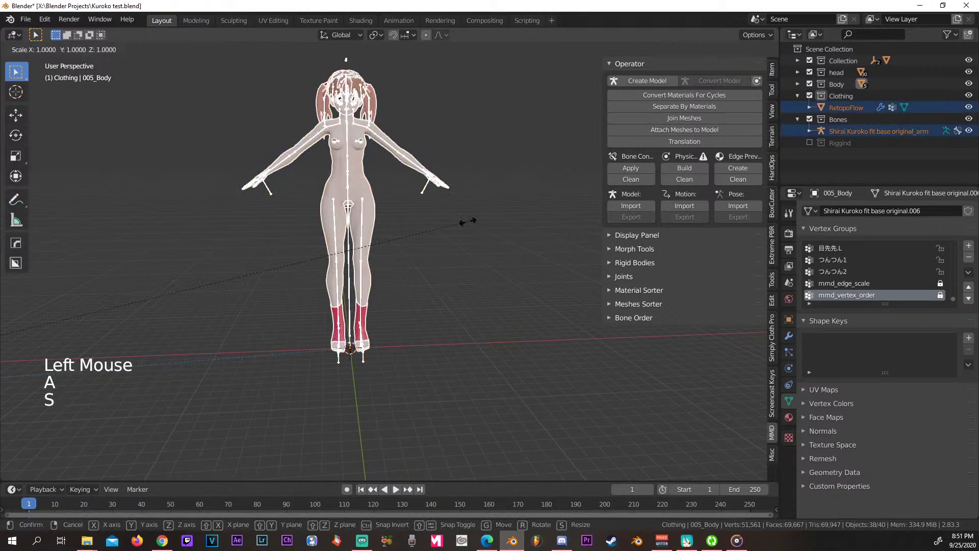
pyautogui.click(466, 221)
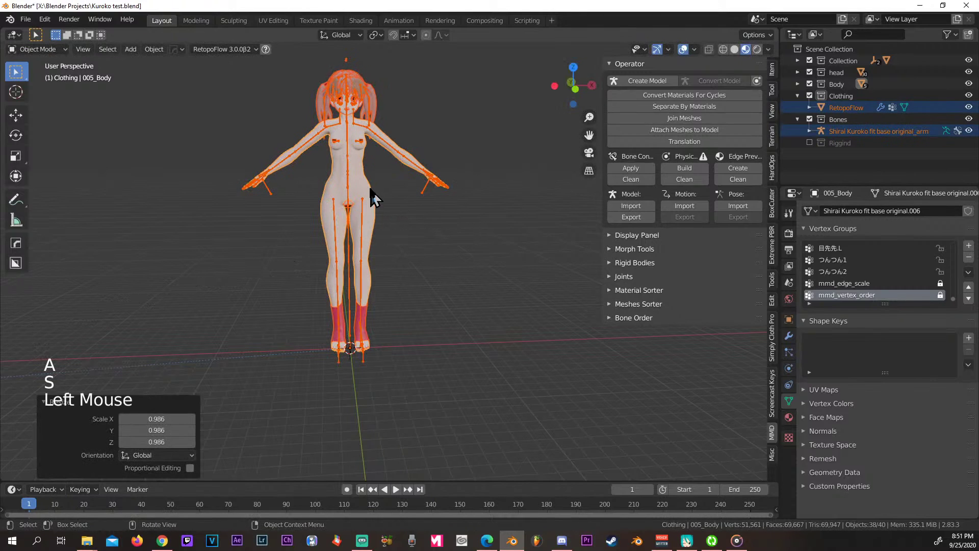
pyautogui.press('a')
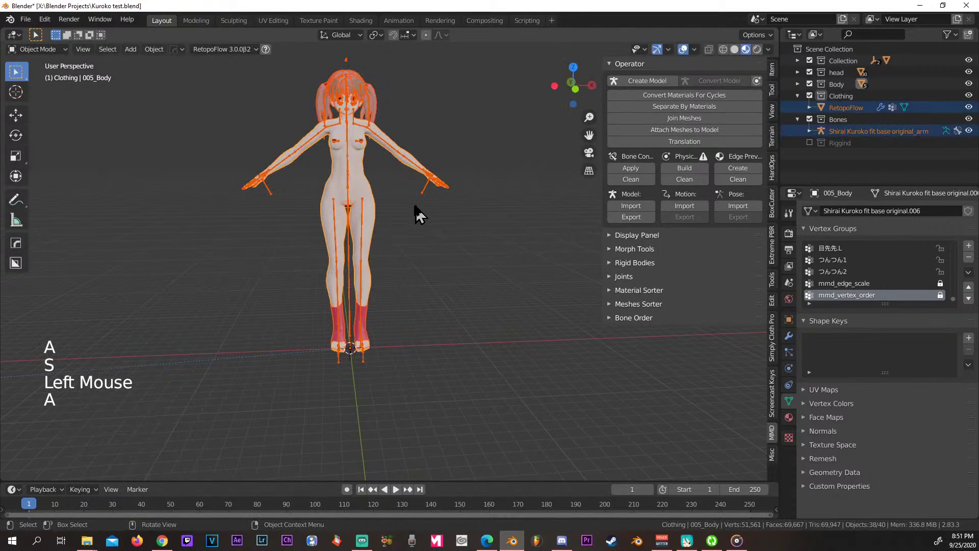
pyautogui.click(634, 218)
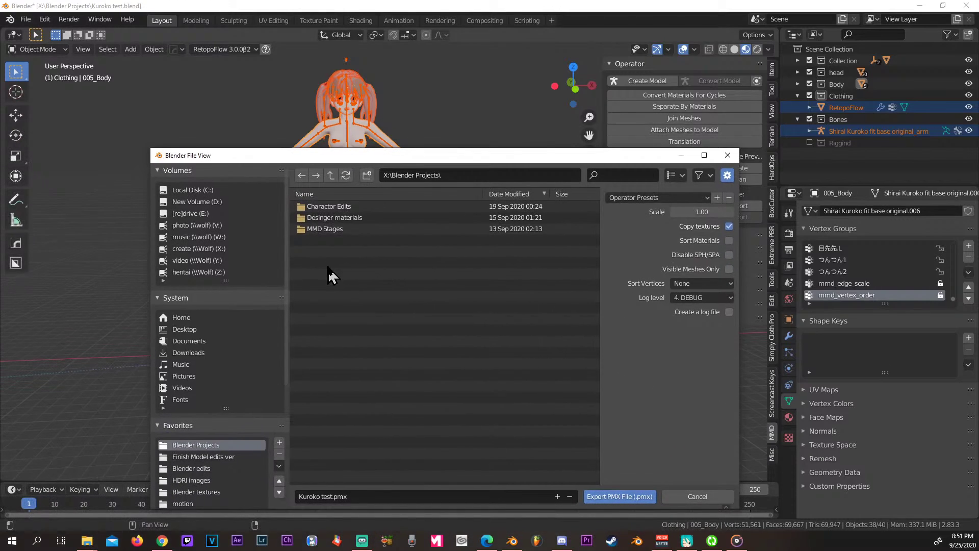
# Make a new Kuroko testing folder, enter it, and export Kuroko test.pmx with Copy textures on
pyautogui.click(365, 175)
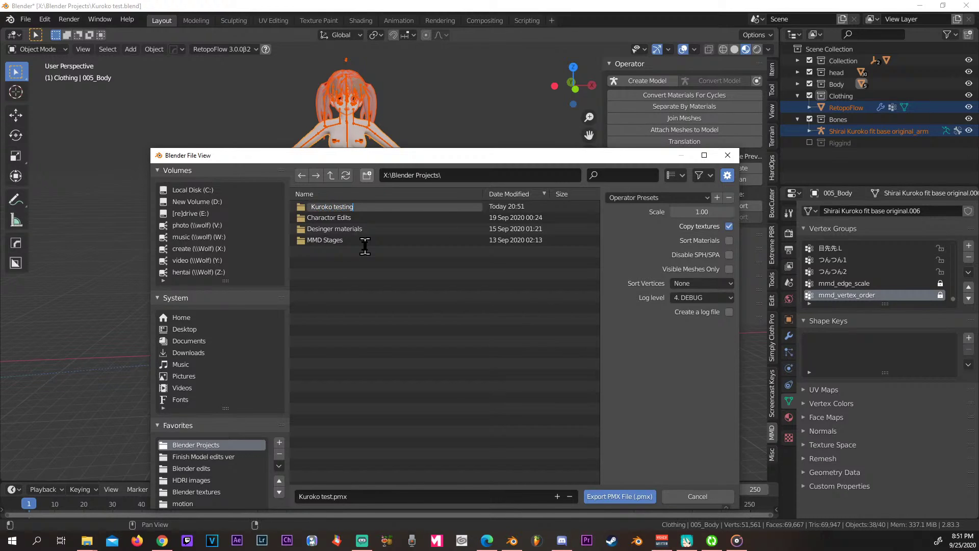
pyautogui.press('Return')
pyautogui.doubleClick(333, 206)
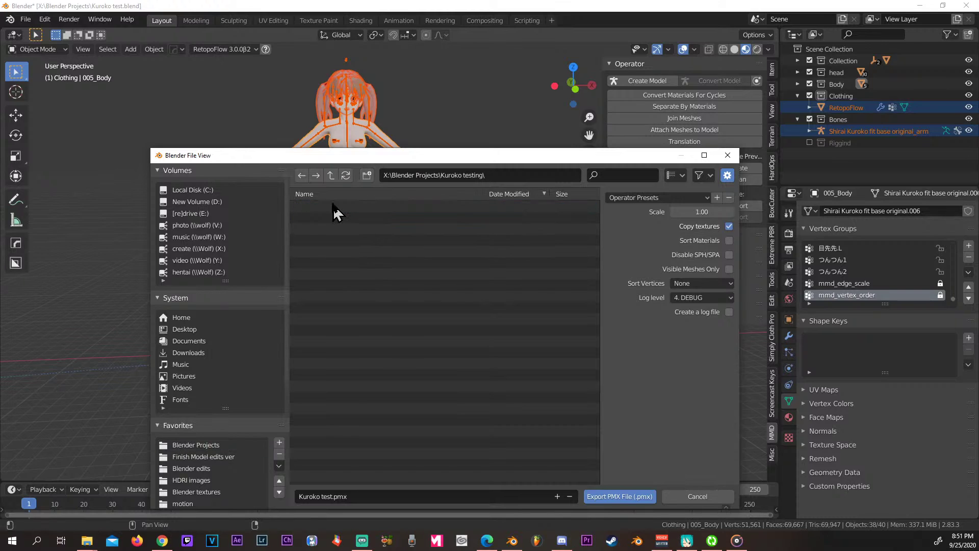
pyautogui.click(618, 497)
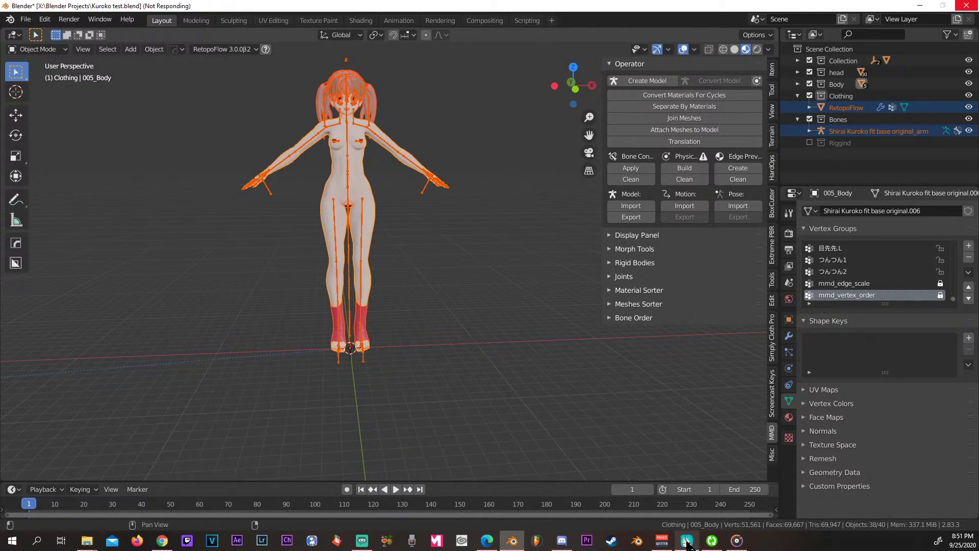
# After the PMX export finishes, bring the empty MikuMikuDance window forward
pyautogui.moveTo(689, 545)
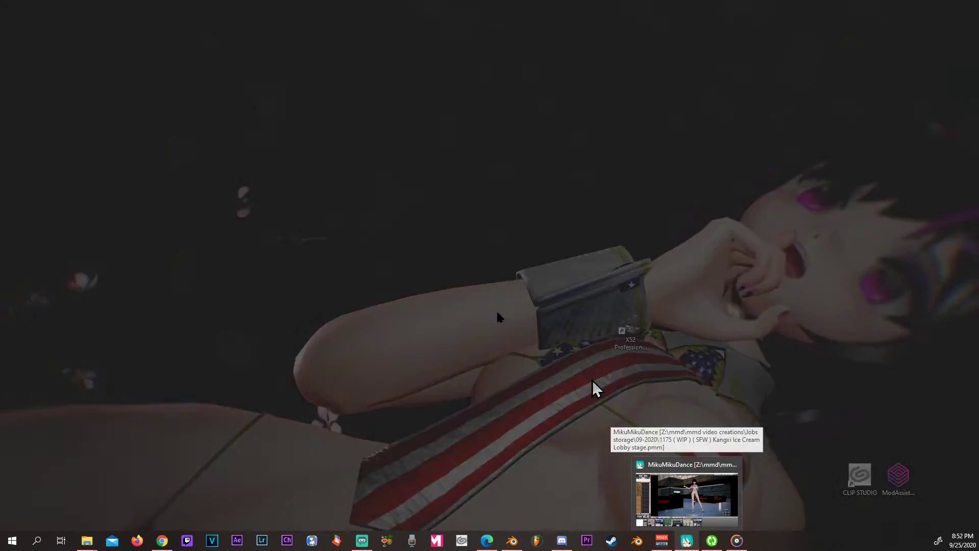
pyautogui.click(735, 465)
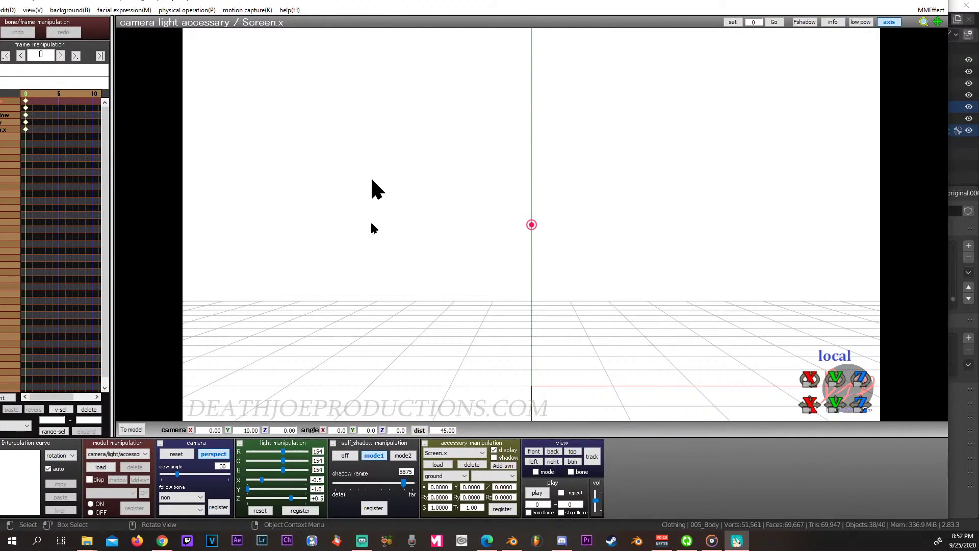
# Close the Bandizip update window and bring MikuMikuDance back to the front
pyautogui.click(510, 542)
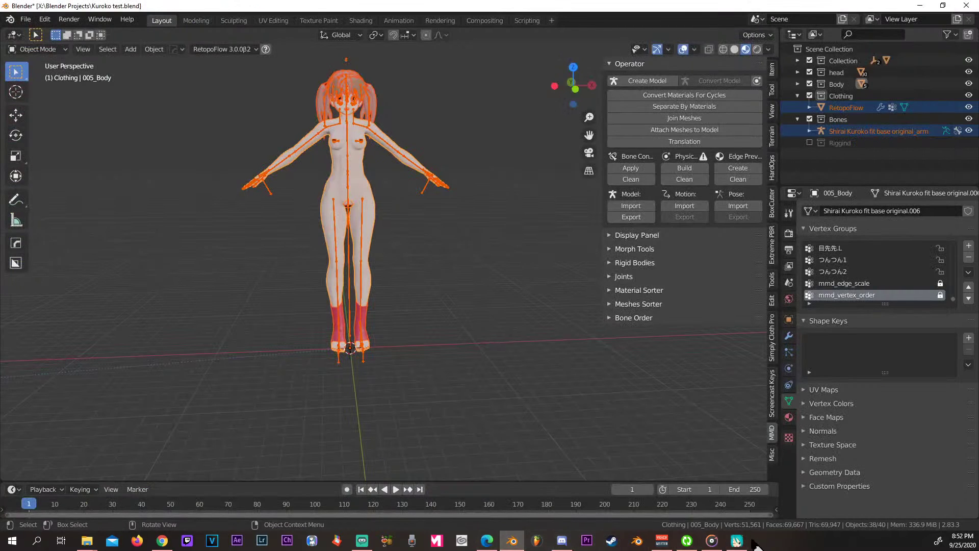
pyautogui.moveTo(689, 545)
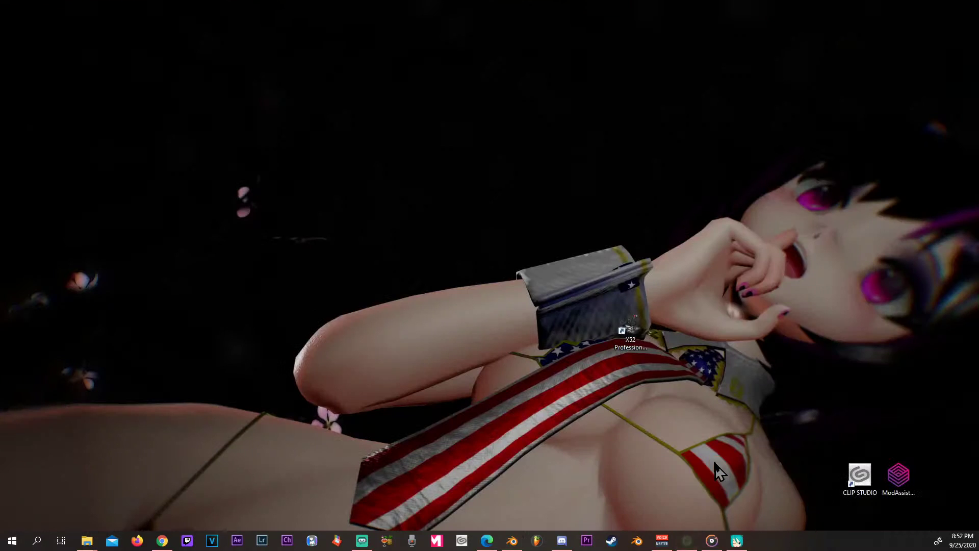
pyautogui.click(718, 465)
pyautogui.click(714, 542)
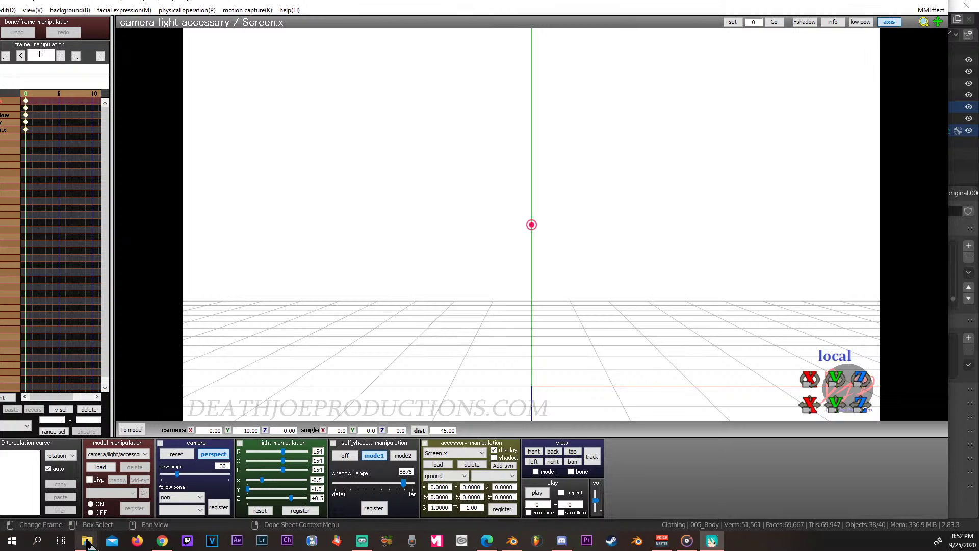
# Close the duplicate blender_mmd_tools-dev_test Explorer window
pyautogui.moveTo(87, 542)
pyautogui.moveTo(498, 525)
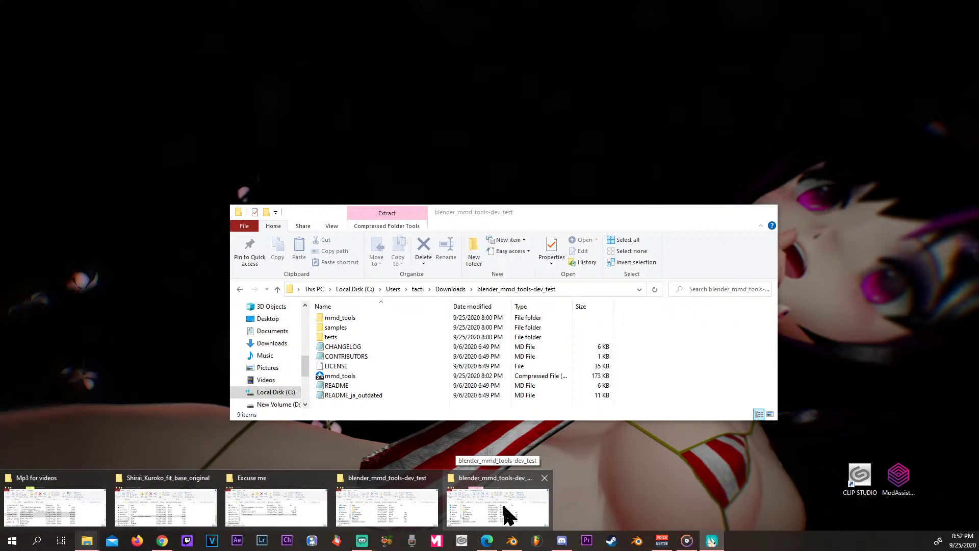
pyautogui.click(544, 478)
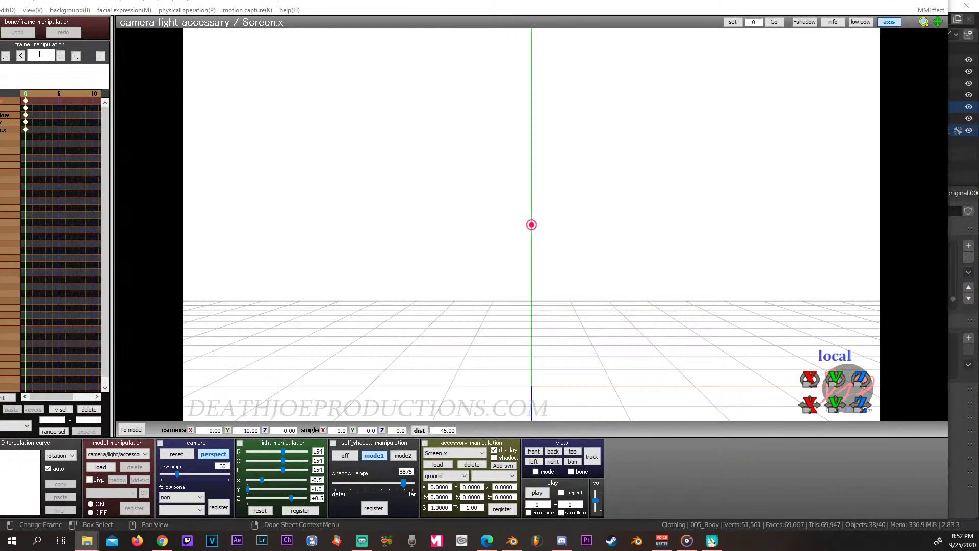
# Browse to X:\Blender Projects\Kuroko testing and drop Kuroko test.pmx onto the MMD viewport
pyautogui.moveTo(475, 3); pyautogui.dragTo(509, 131)
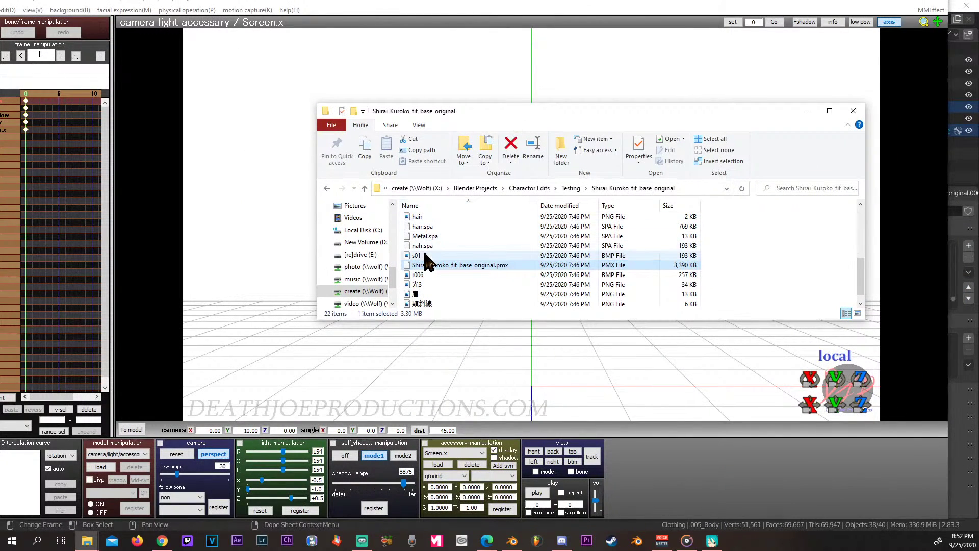
pyautogui.click(365, 292)
pyautogui.doubleClick(449, 238)
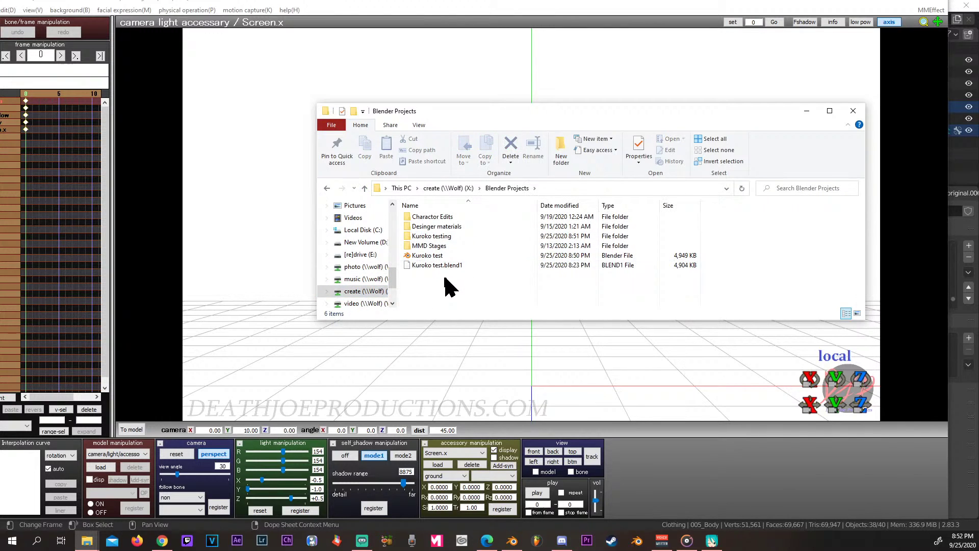
pyautogui.doubleClick(446, 236)
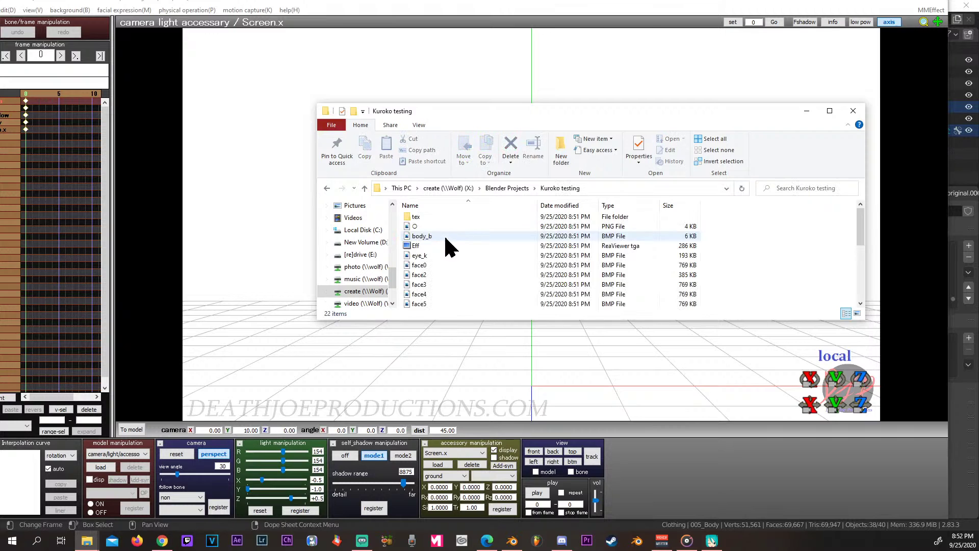
pyautogui.scroll(-4, 445, 237)
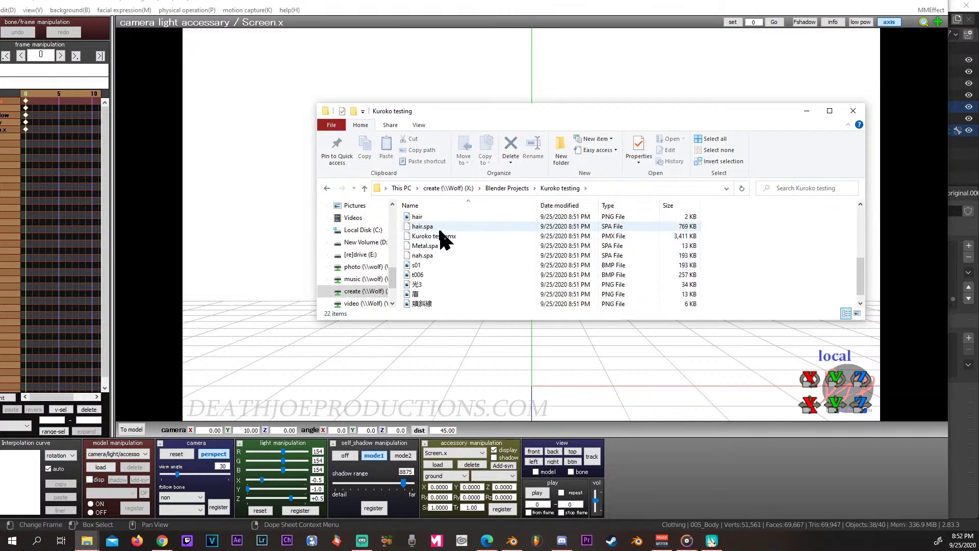
pyautogui.moveTo(428, 237); pyautogui.dragTo(271, 236)
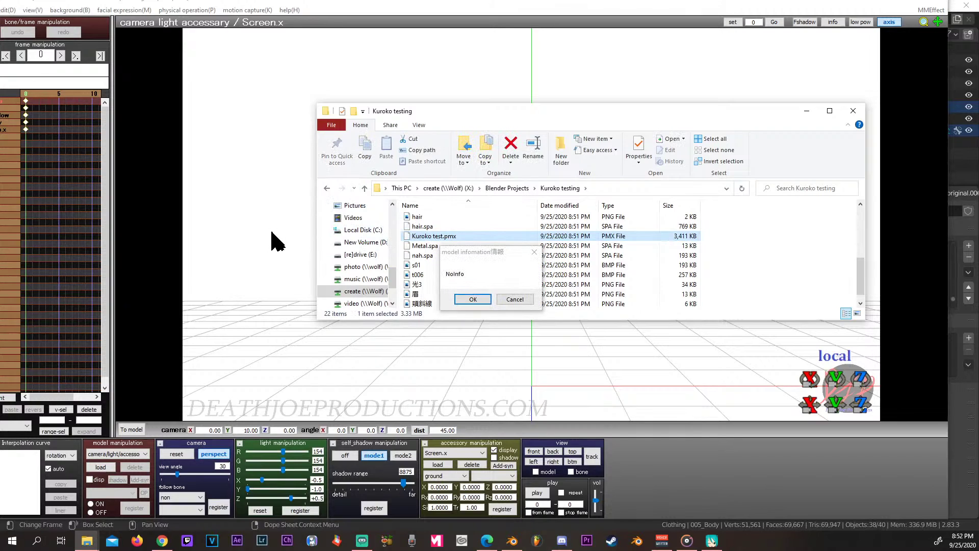
# Dismiss the model notice and orbit to inspect the feet and white socks, then return to Blender
pyautogui.click(473, 300)
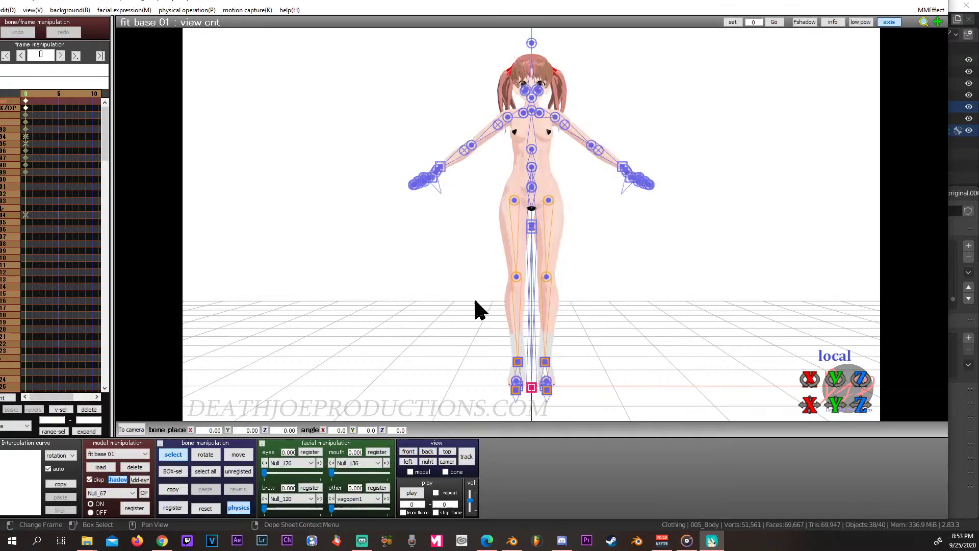
pyautogui.moveTo(455, 293); pyautogui.dragTo(462, 321, button='right')
pyautogui.click(461, 320)
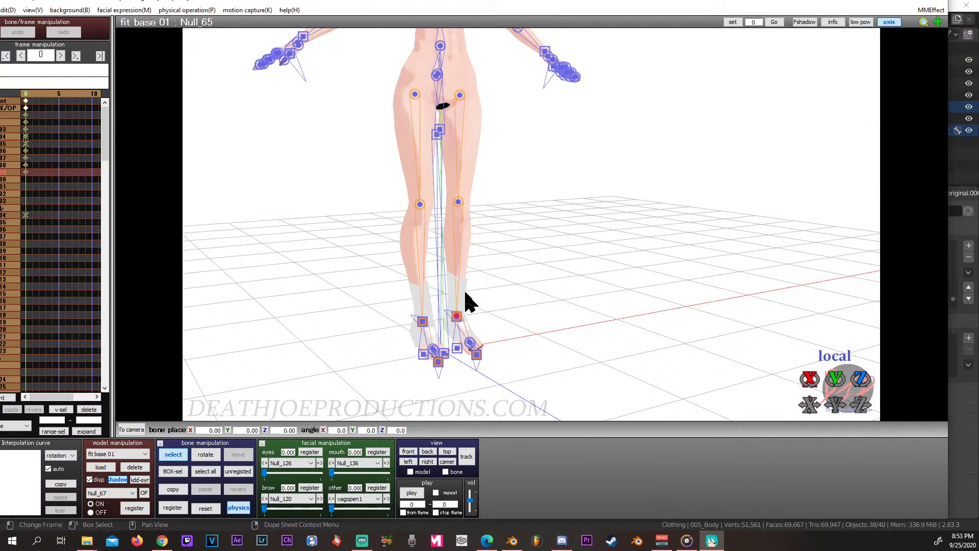
pyautogui.moveTo(470, 297); pyautogui.dragTo(411, 299, button='right')
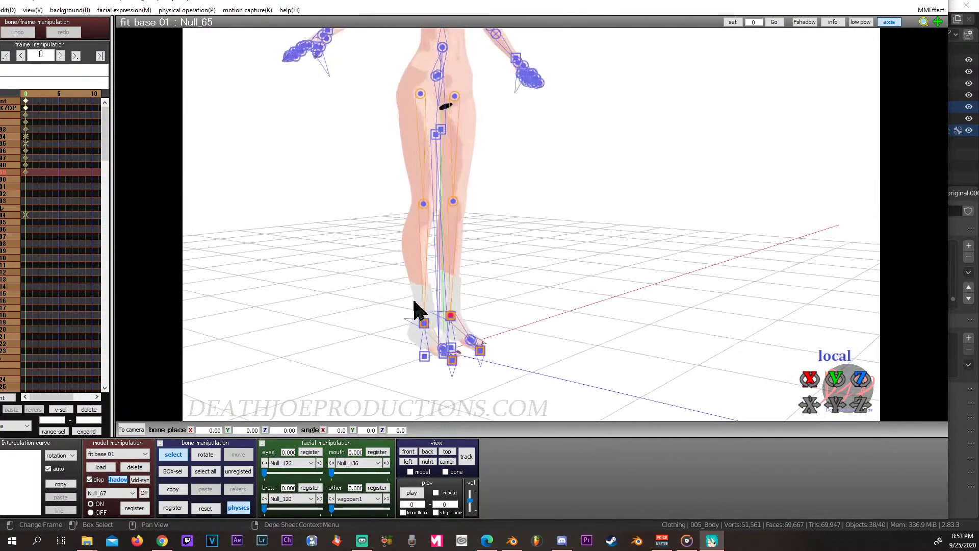
pyautogui.click(512, 541)
# Zoom in on the legs and display the Body material's MMD Material panel with its white diffuse colour
pyautogui.scroll(5, 382, 343)
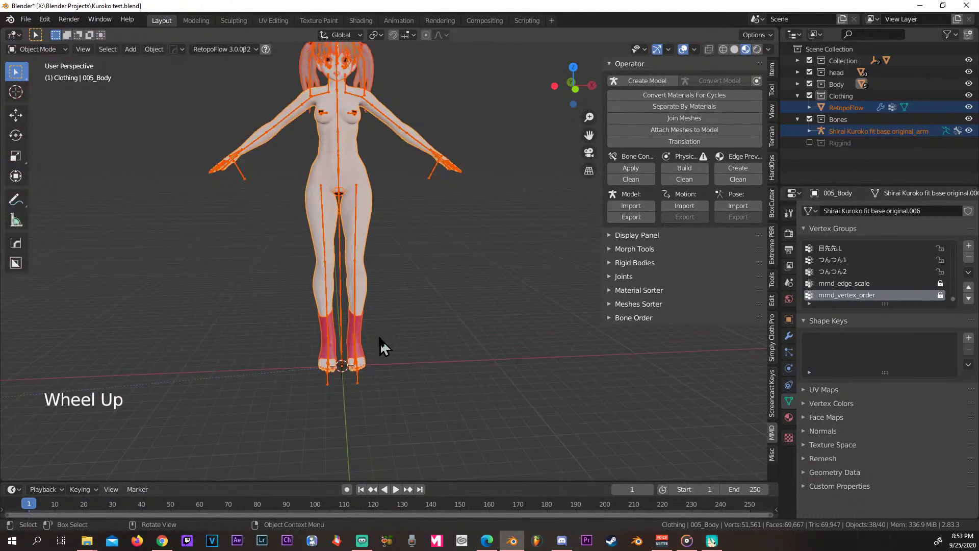
pyautogui.moveTo(376, 382); pyautogui.dragTo(443, 356, button='middle')
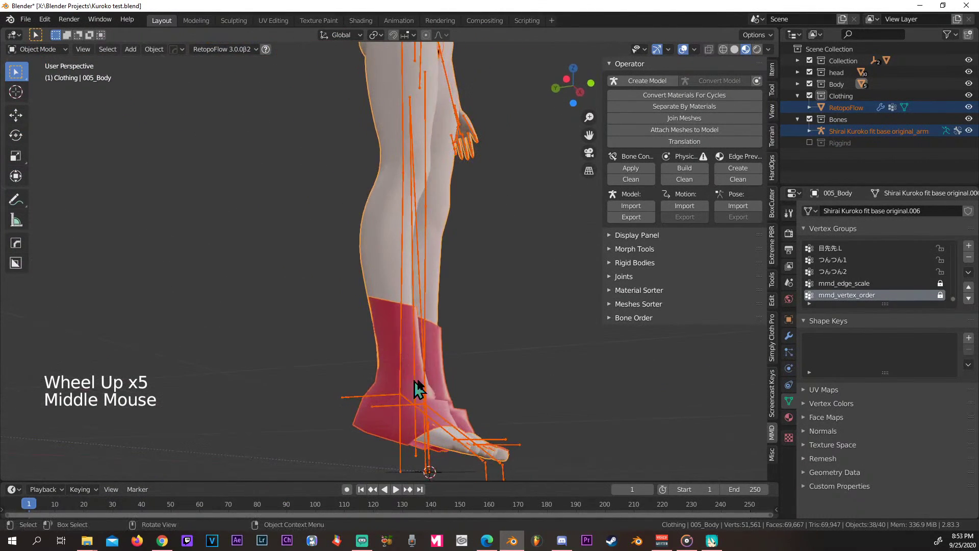
pyautogui.click(790, 418)
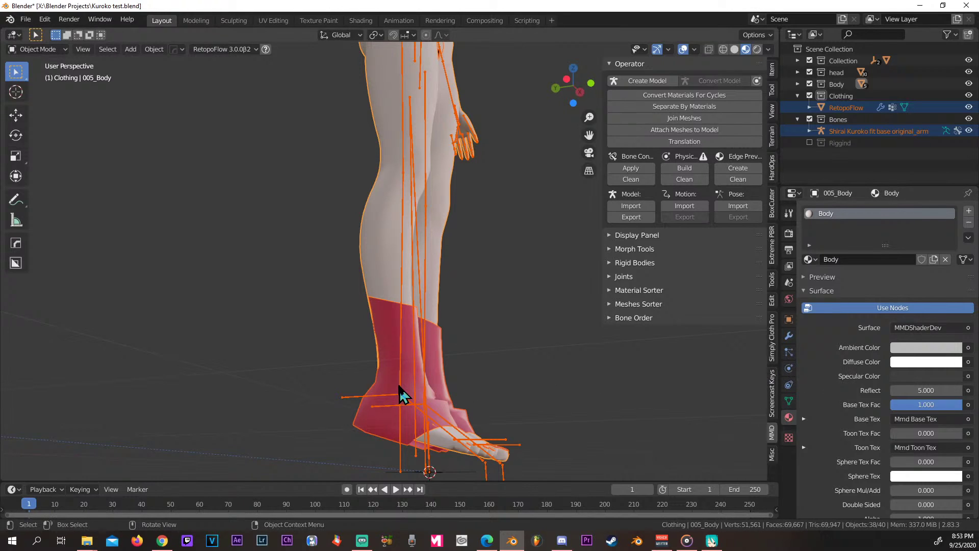
pyautogui.scroll(-11, 806, 378)
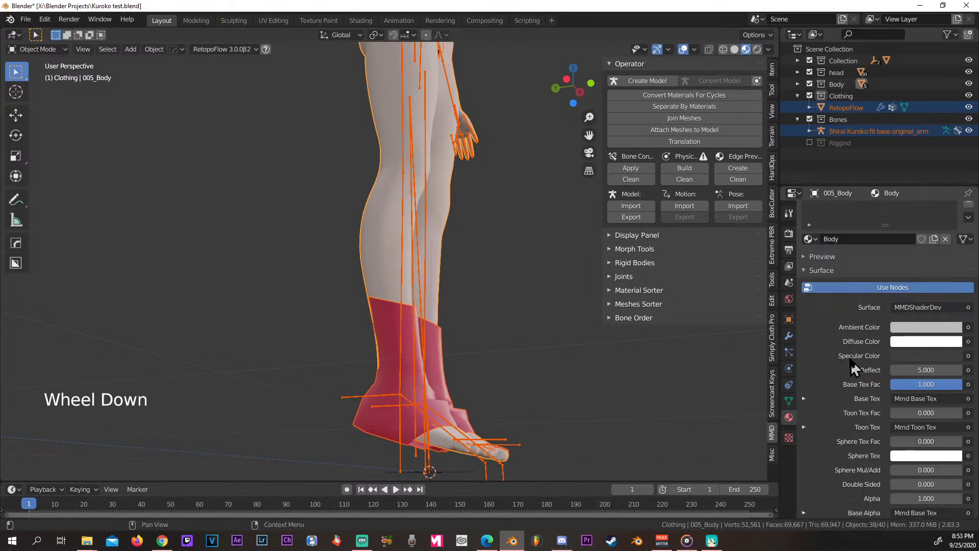
pyautogui.scroll(-9, 851, 363)
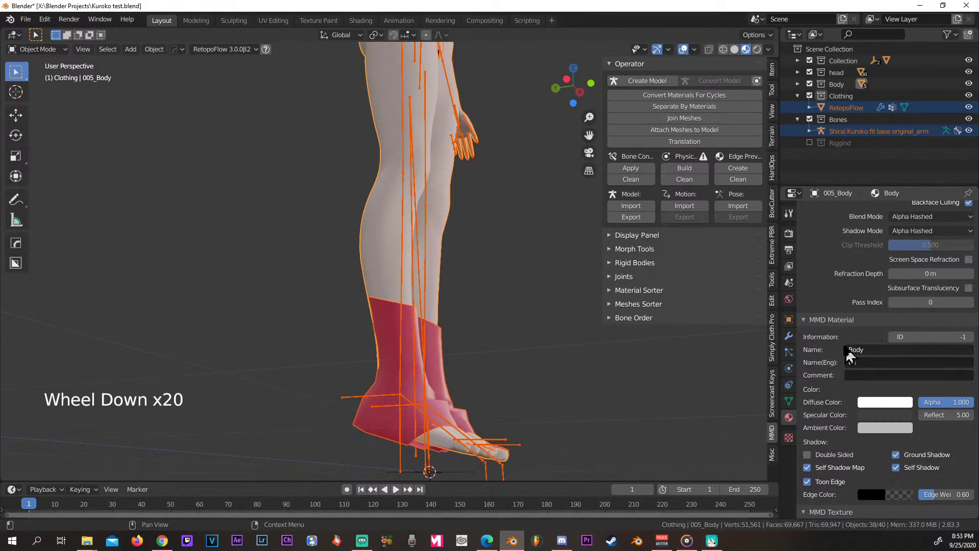
pyautogui.scroll(-2, 837, 390)
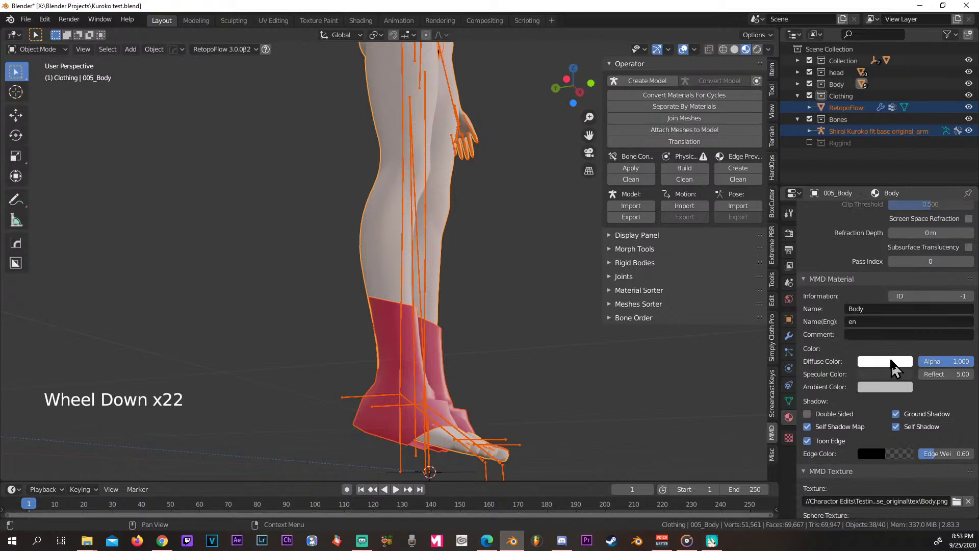
pyautogui.scroll(-7, 867, 378)
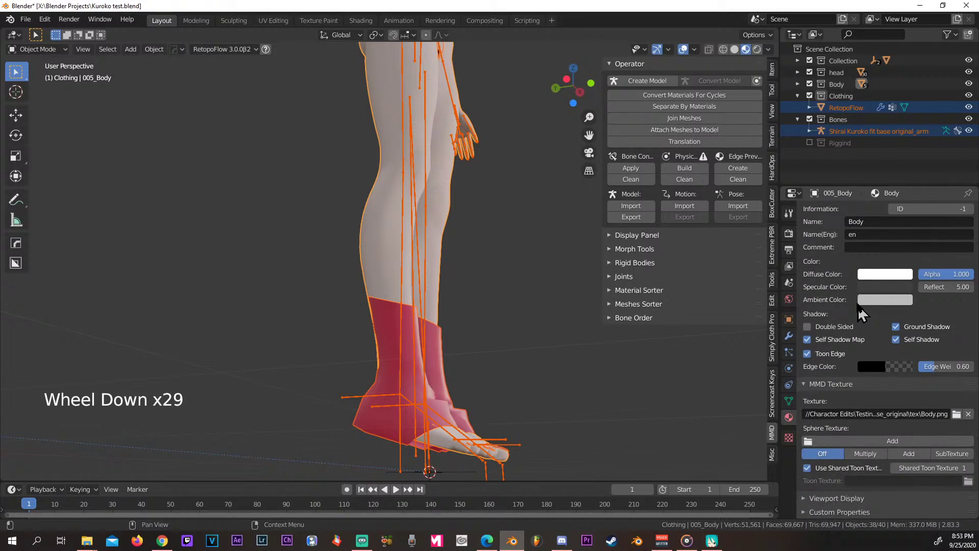
pyautogui.scroll(2, 844, 344)
pyautogui.scroll(3, 846, 347)
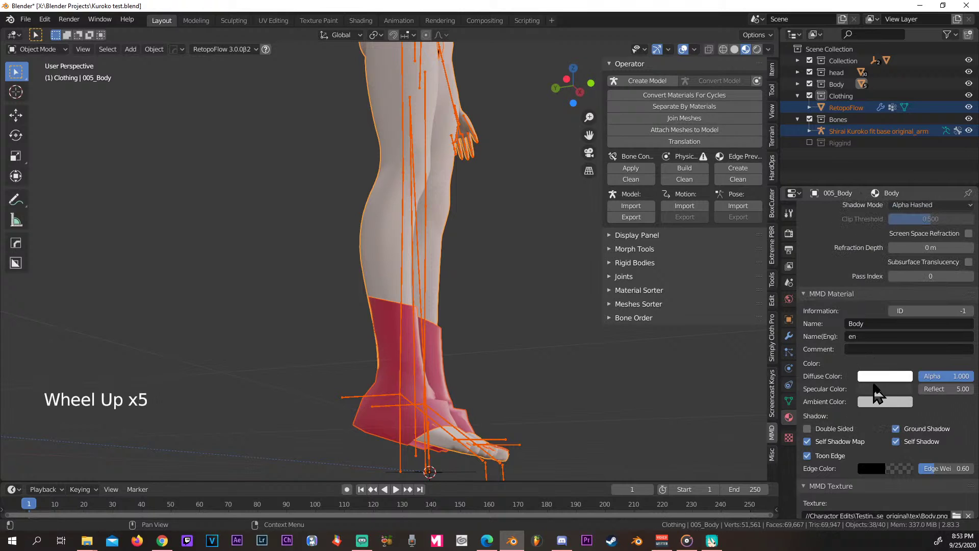
# Tint the Body diffuse colour pink, then undo it back to the original skin tone
pyautogui.click(876, 373)
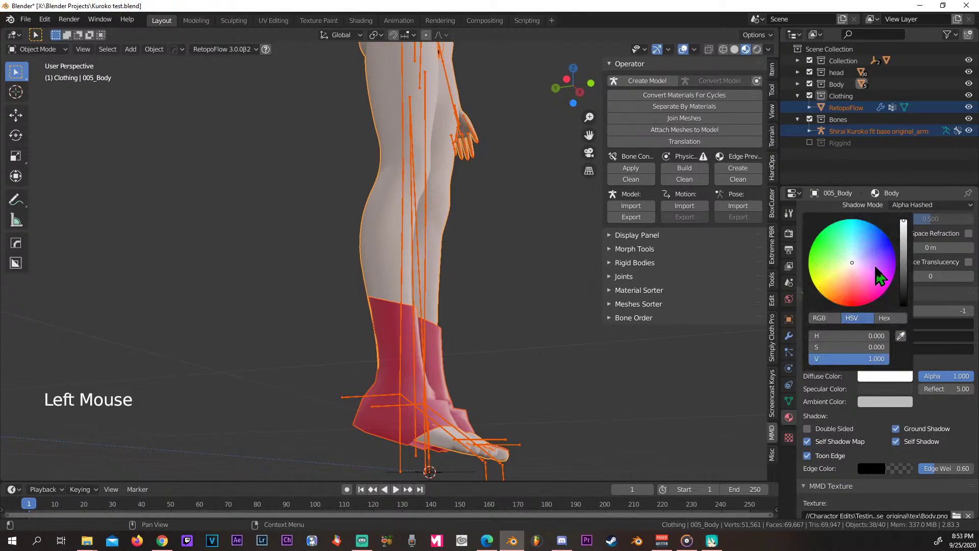
pyautogui.moveTo(876, 267); pyautogui.dragTo(875, 272)
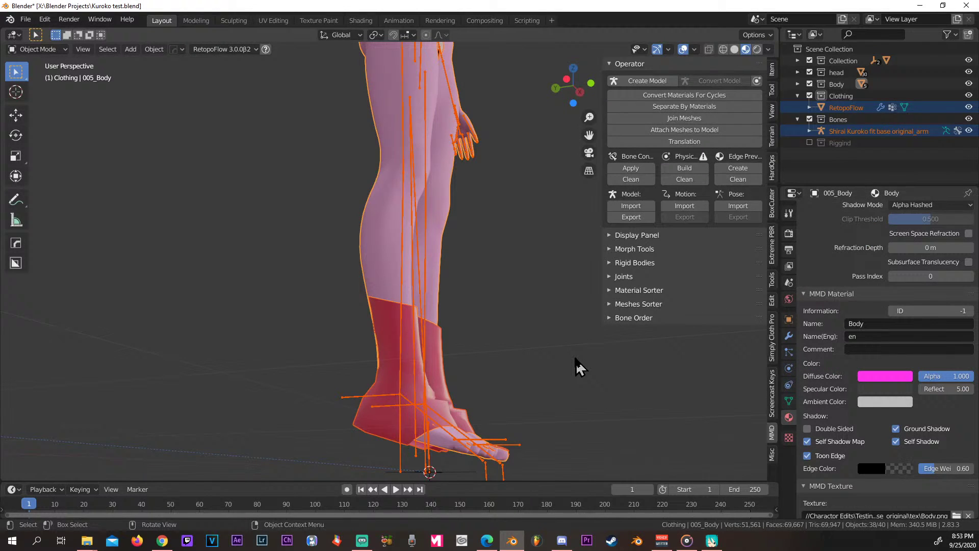
pyautogui.click(578, 365)
pyautogui.hotkey('ctrl', 'z')
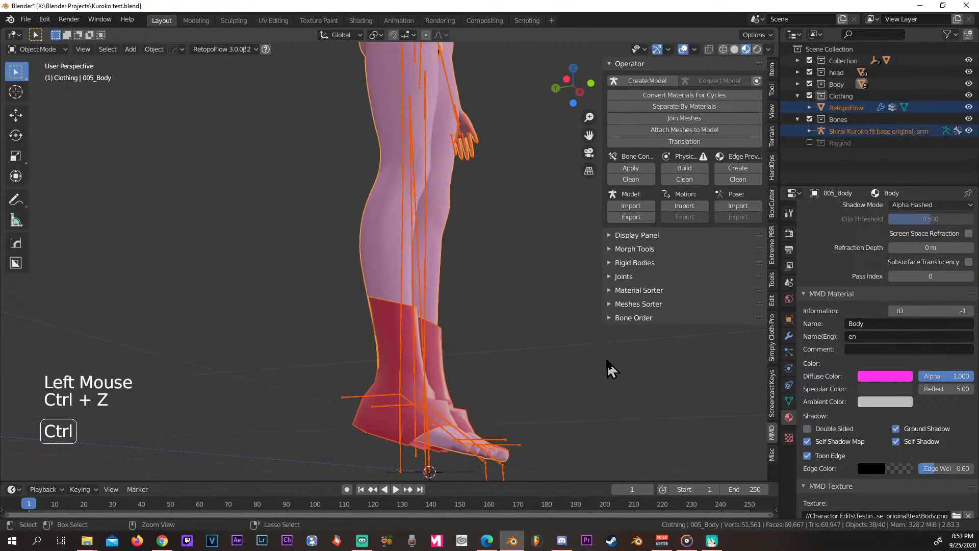
pyautogui.hotkey('ctrl', 'z')
# Select the clothing mesh on the feet and bring up its Material.001 settings
pyautogui.click(432, 390)
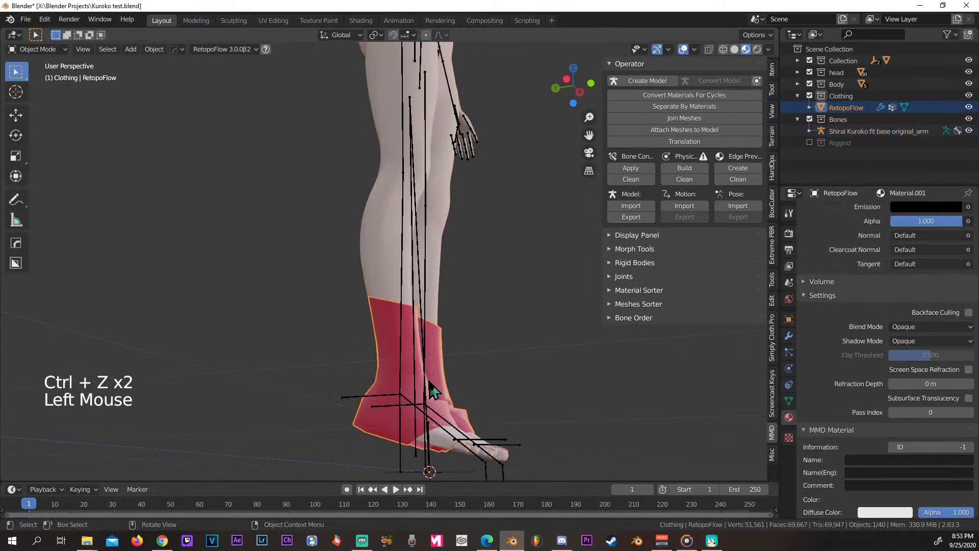
pyautogui.click(423, 396)
pyautogui.click(422, 396)
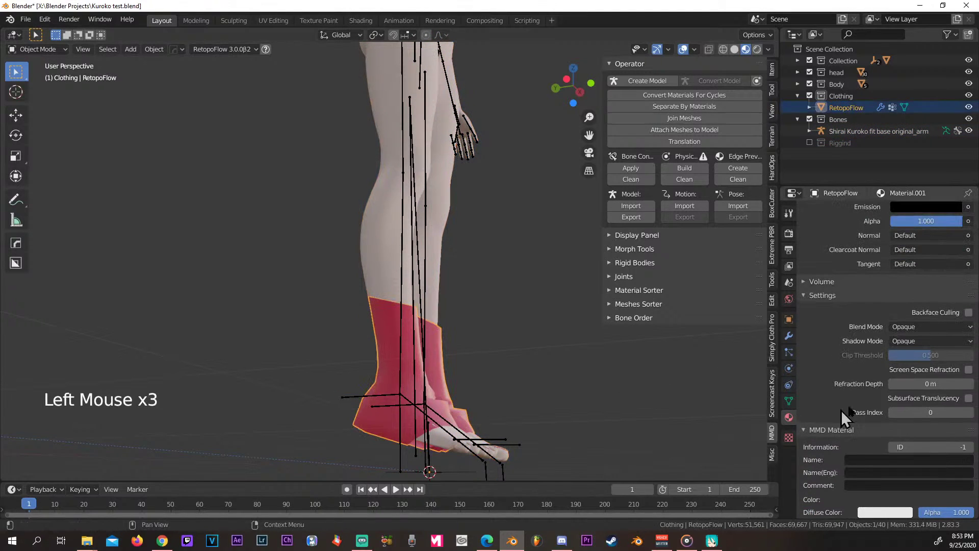
pyautogui.scroll(-7, 838, 388)
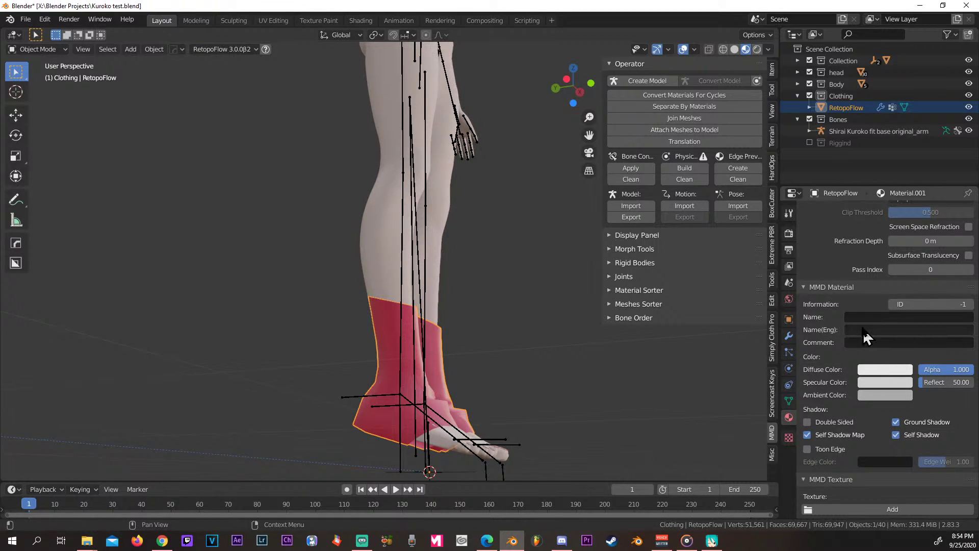
# Set Material.001's MMD diffuse colour to magenta, then return to MikuMikuDance
pyautogui.click(885, 370)
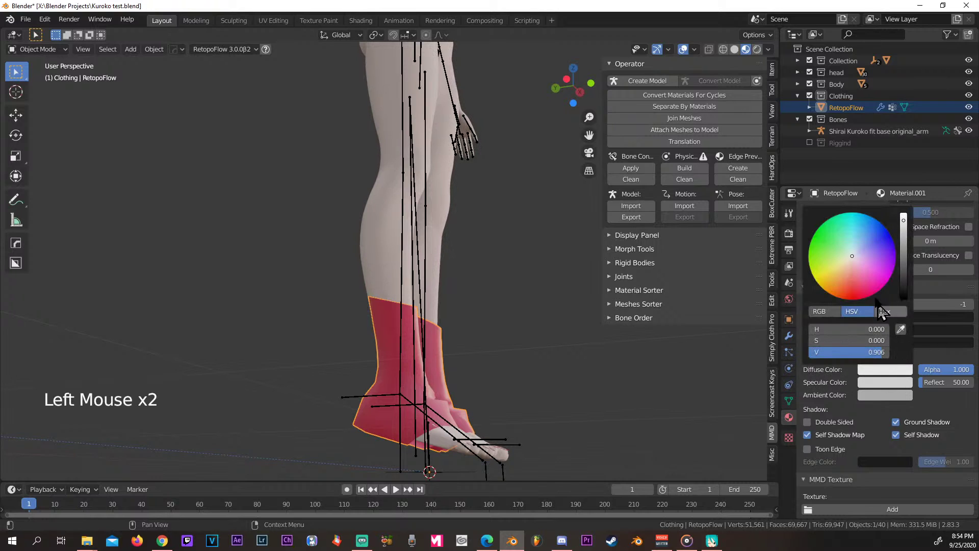
pyautogui.click(891, 274)
pyautogui.moveTo(865, 215); pyautogui.dragTo(836, 290)
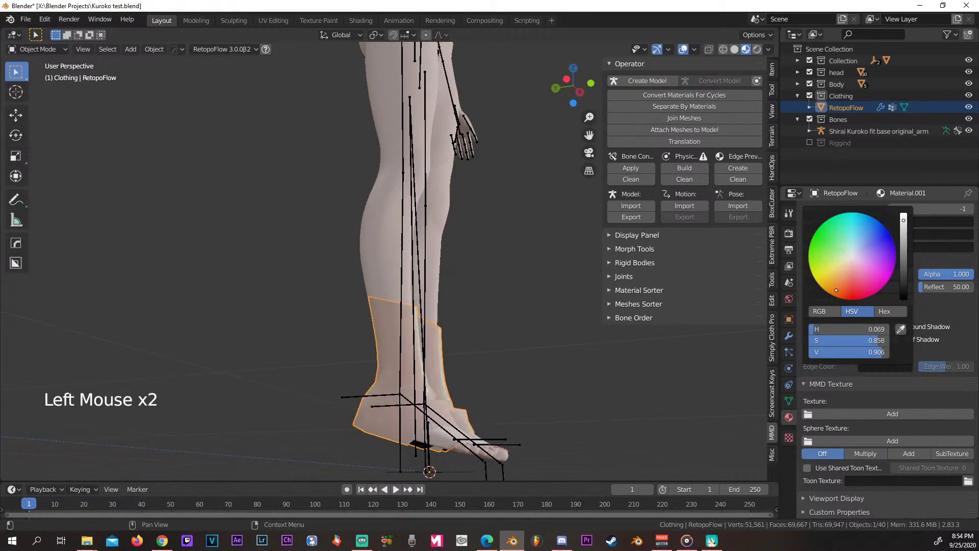
pyautogui.moveTo(879, 264); pyautogui.dragTo(872, 273)
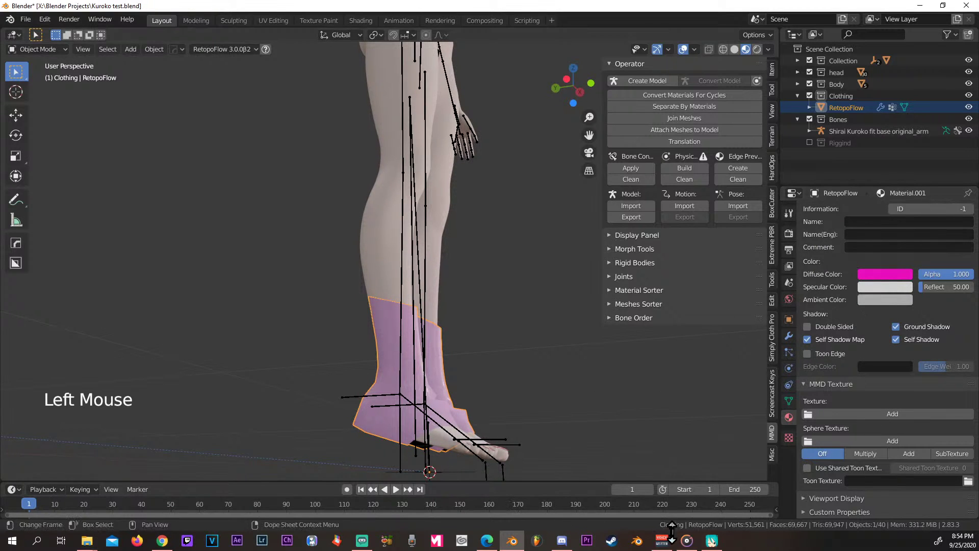
pyautogui.click(712, 543)
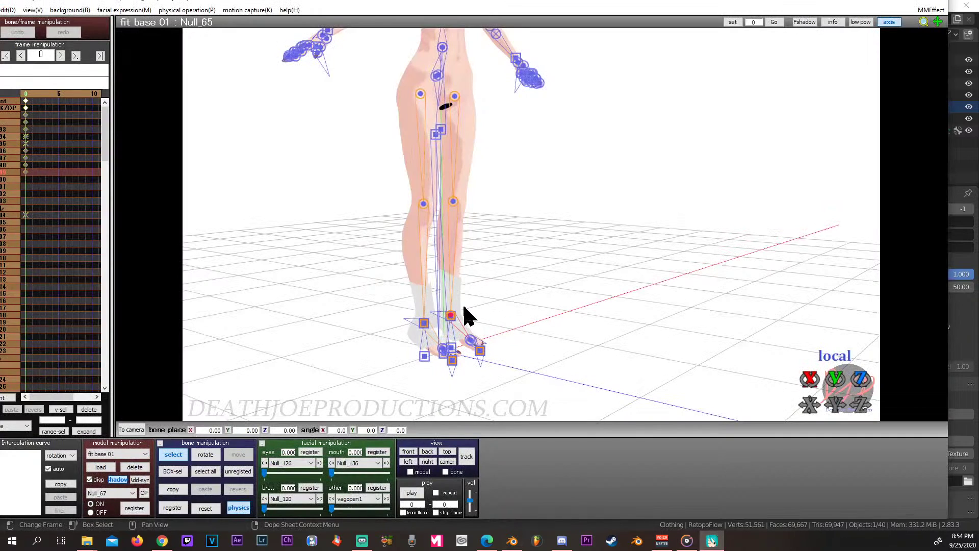
pyautogui.moveTo(464, 306); pyautogui.dragTo(515, 326, button='right')
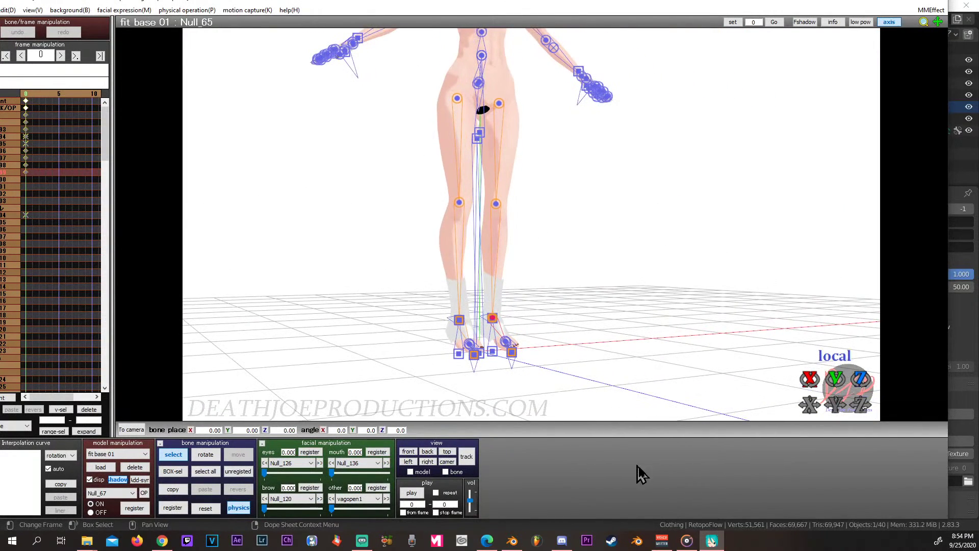
pyautogui.click(510, 543)
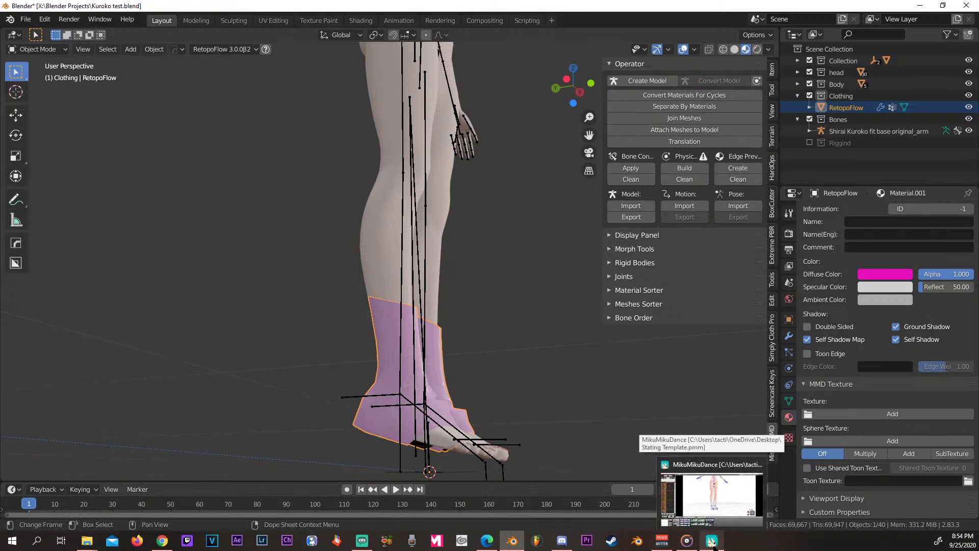
pyautogui.click(712, 542)
pyautogui.scroll(-5, 617, 365)
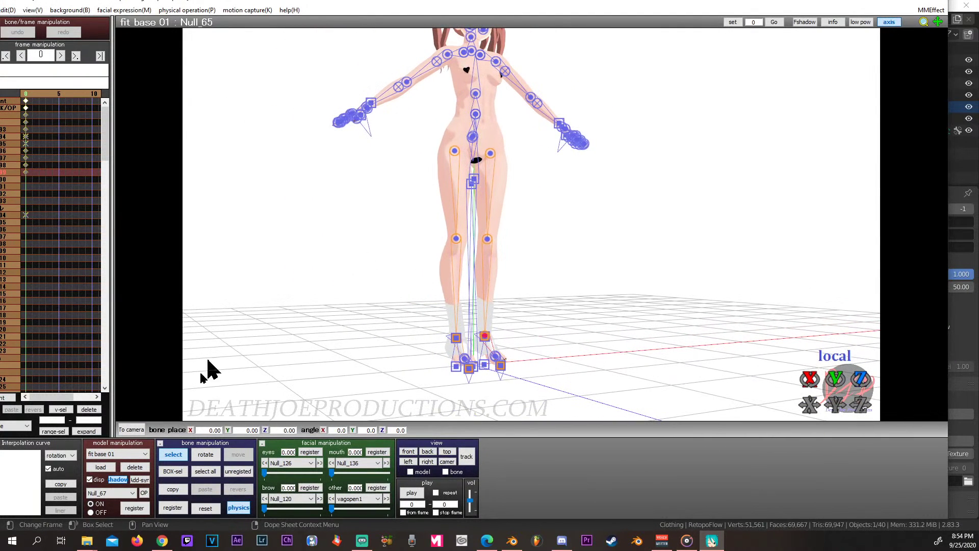
pyautogui.moveTo(91, 545)
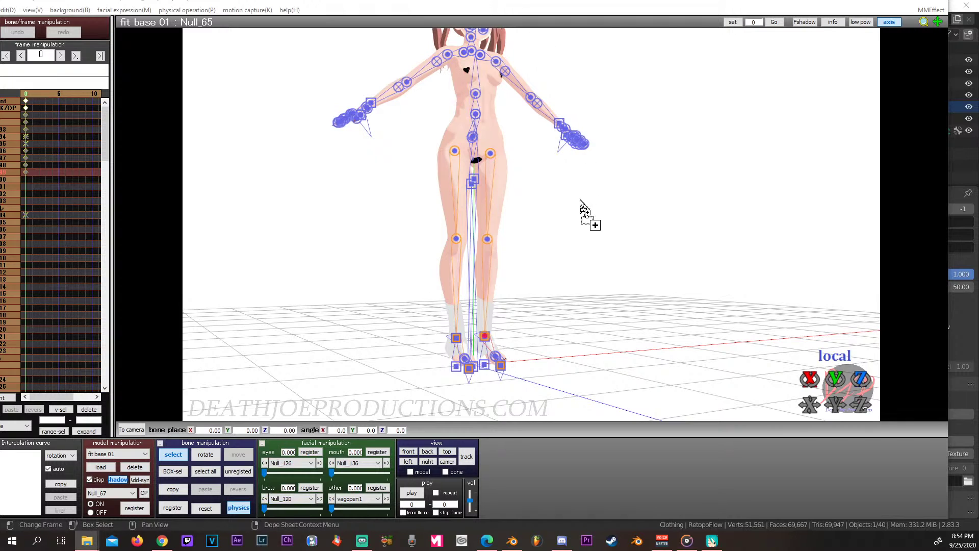
# Drop the VMD motion file onto the model, confirm loading, and play the dance
pyautogui.moveTo(580, 202); pyautogui.dragTo(582, 204)
pyautogui.click(505, 304)
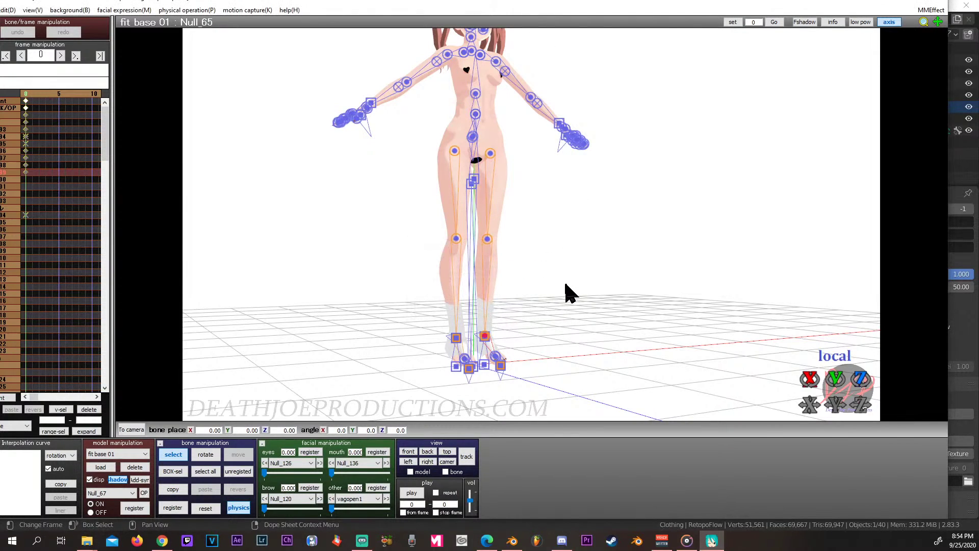
pyautogui.click(411, 493)
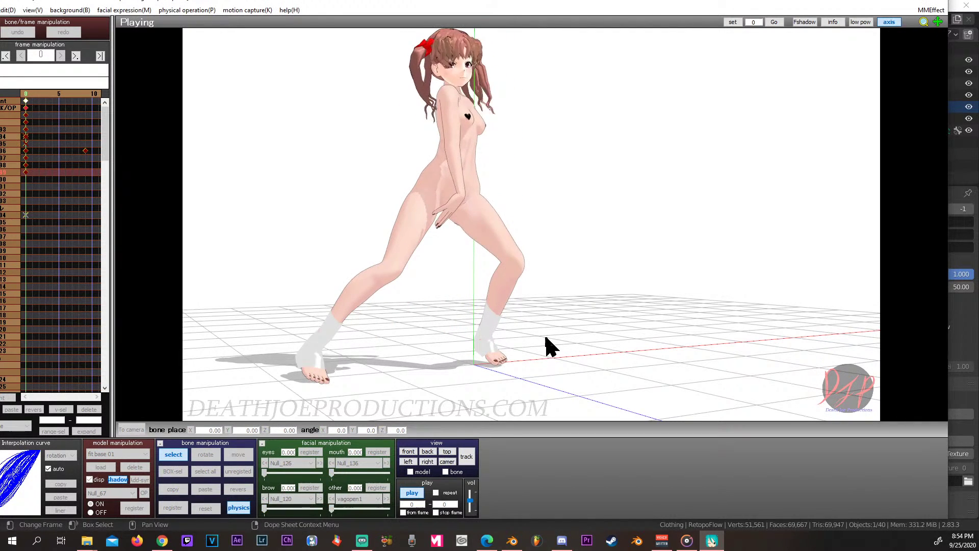